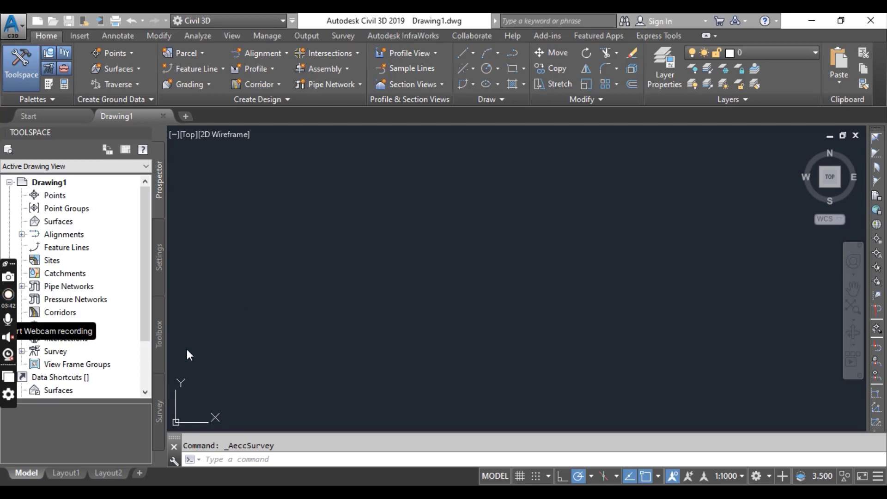
Bring up the survey view of the Toolspace and expand the list of survey databases.
click(158, 408)
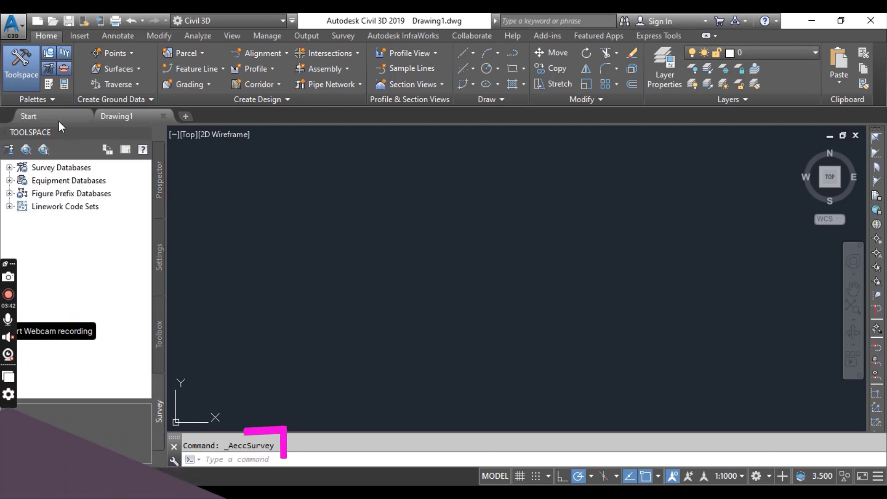
click(48, 66)
click(48, 67)
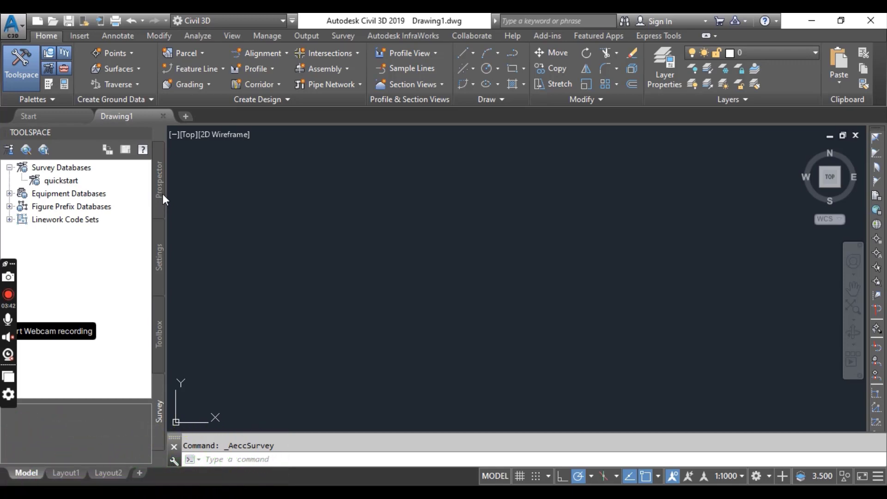
click(41, 183)
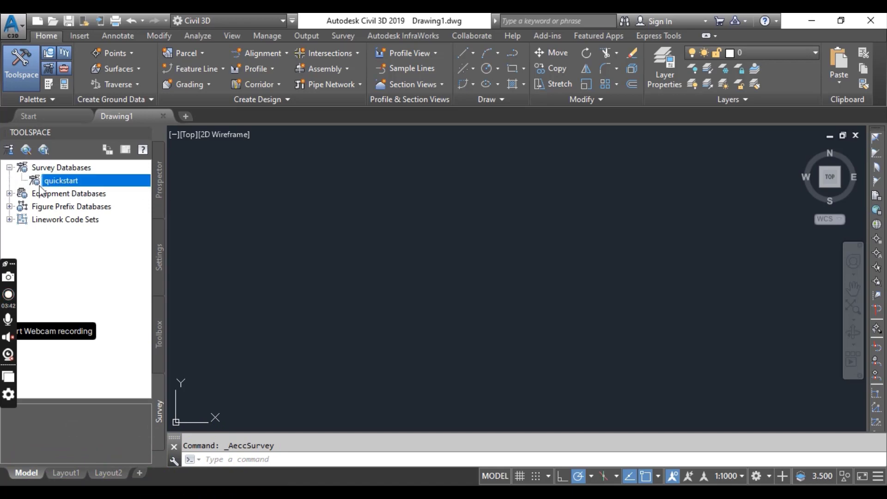
Start creating a new local survey database.
double_click(35, 169)
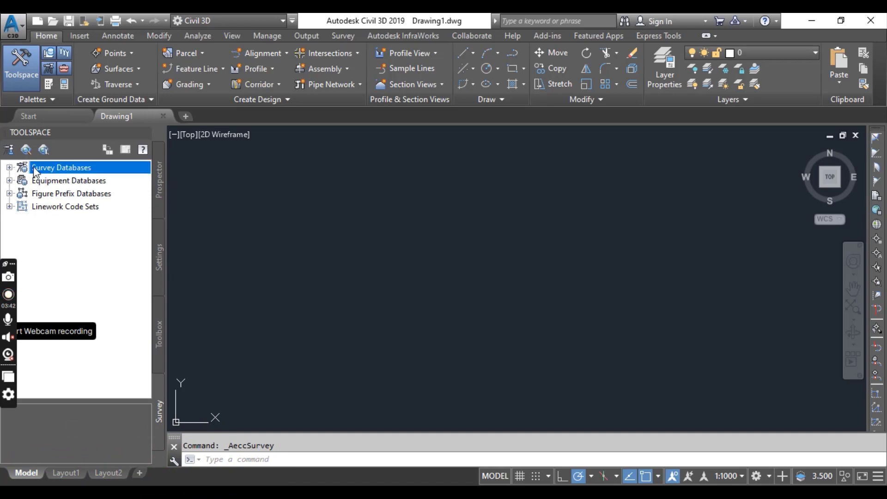
right_click(35, 169)
click(86, 175)
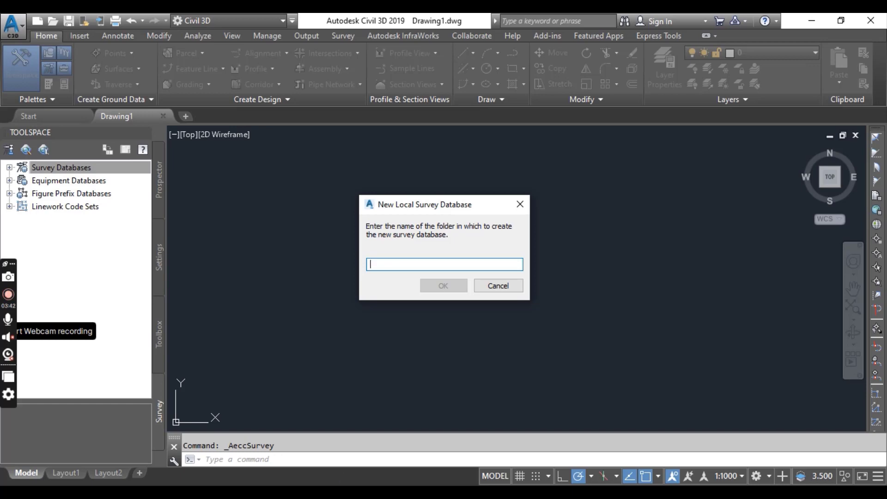
key(alt+Tab)
click(107, 25)
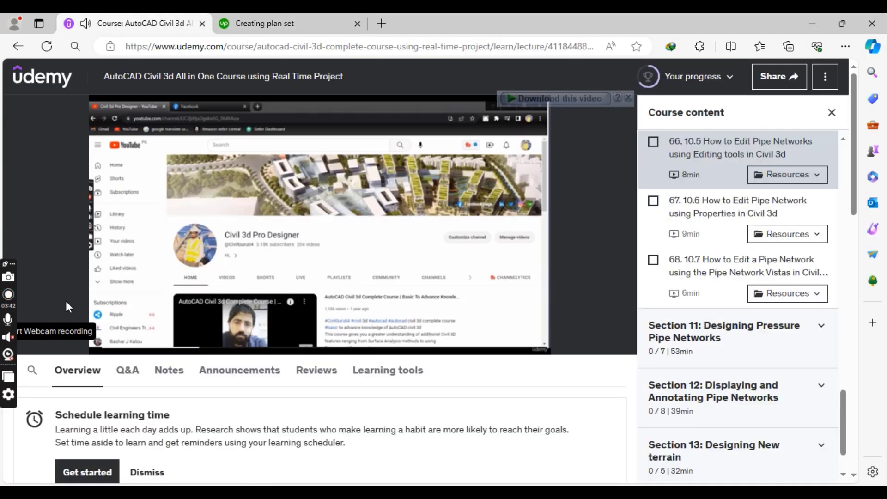
click(24, 340)
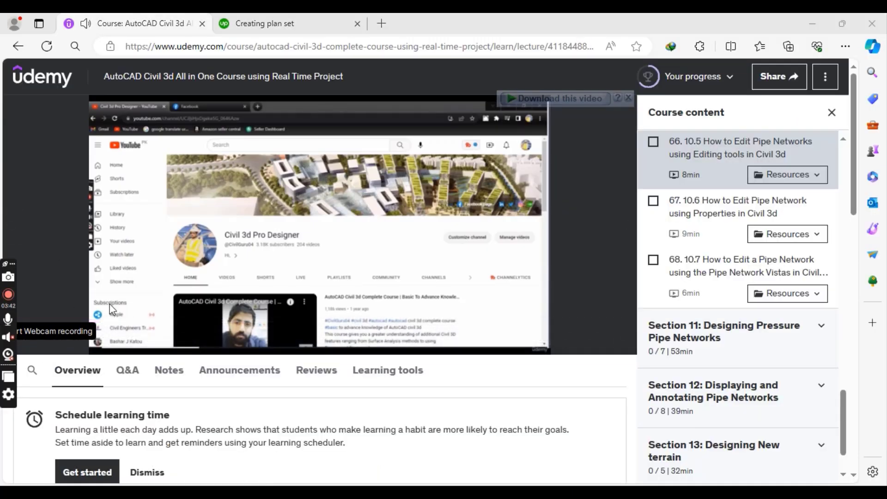
click(812, 24)
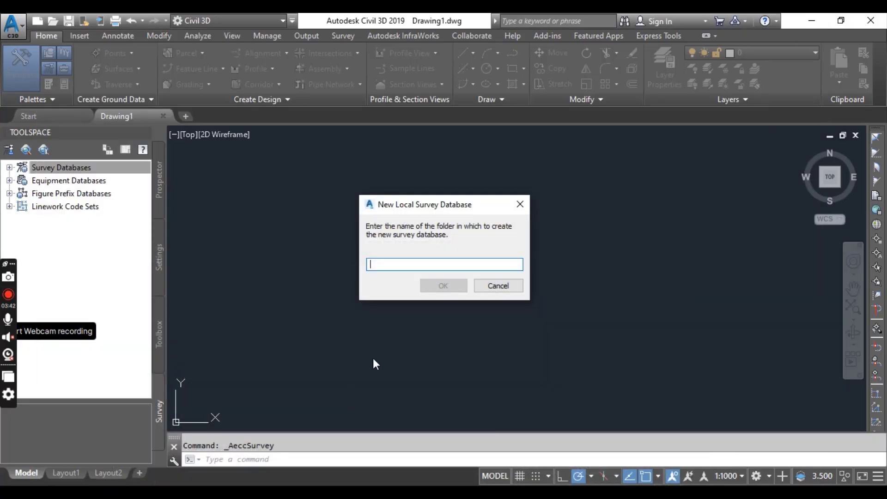
Name the new local survey database folder New and create it.
text(New)
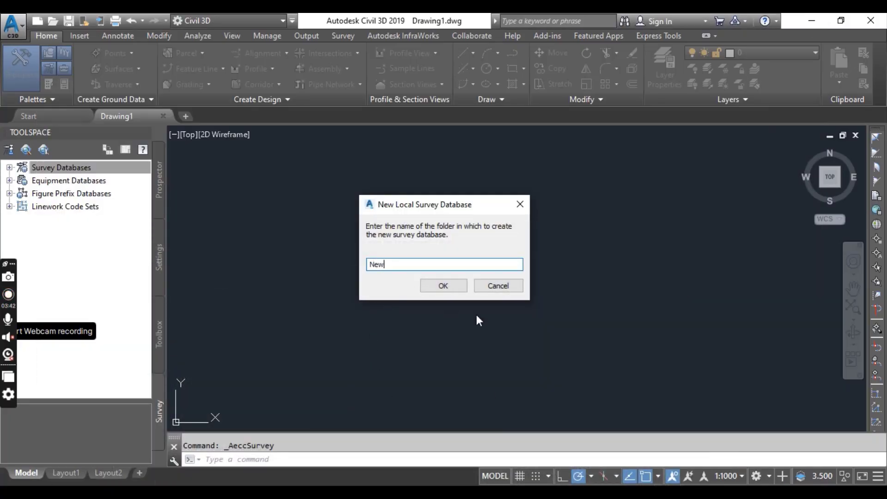
click(443, 285)
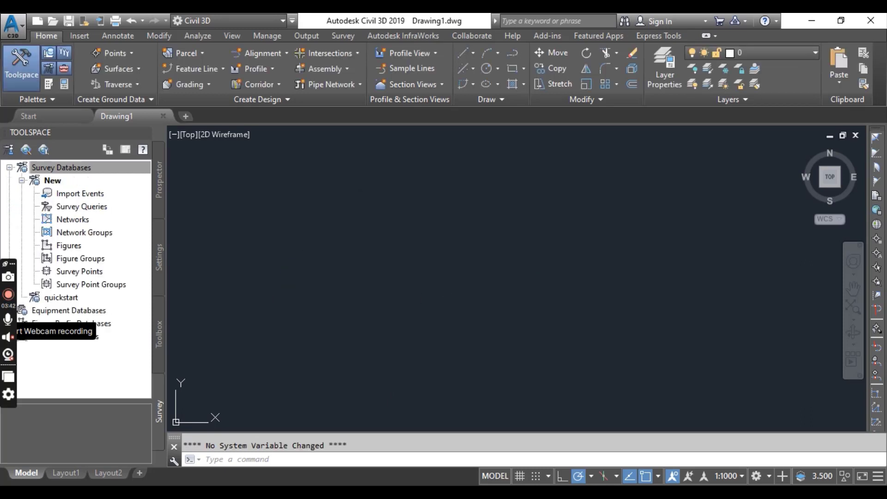
View the unit and precision settings of the New survey database, leaving them unchanged.
click(22, 180)
right_click(52, 181)
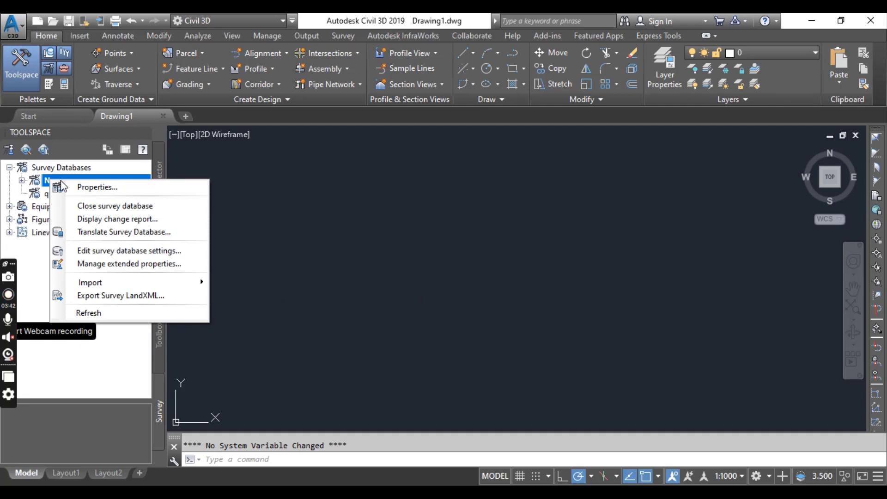
click(99, 251)
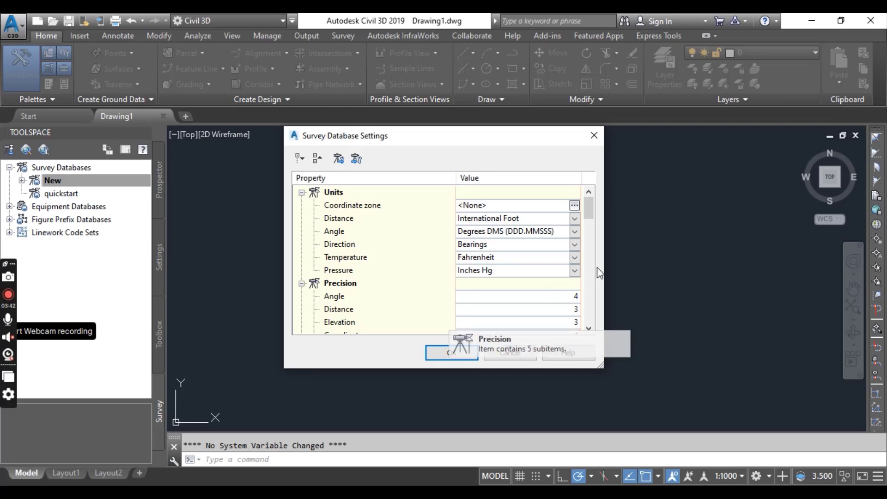
click(595, 135)
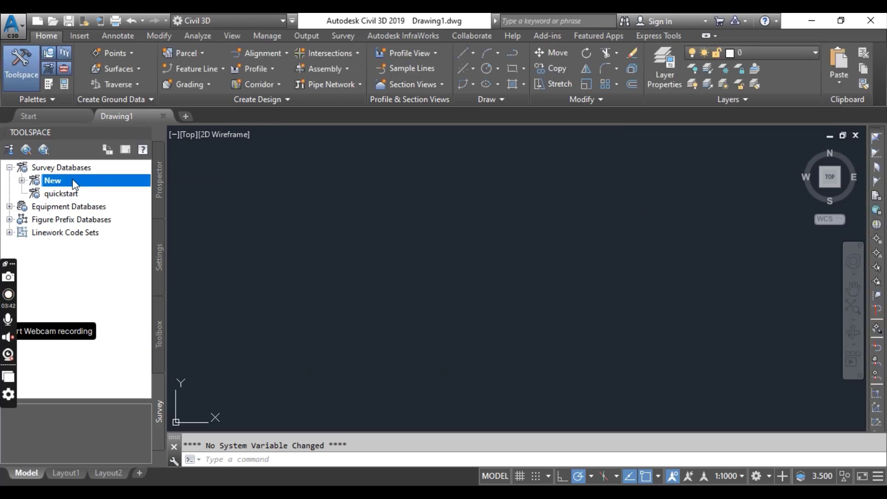
Set the survey databases' working folder to Civil 3D Projects on the C: drive.
right_click(73, 180)
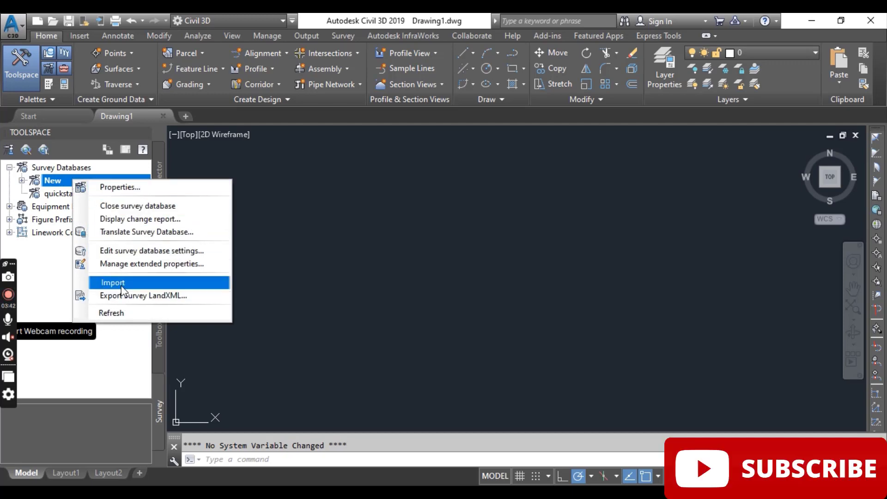
click(9, 168)
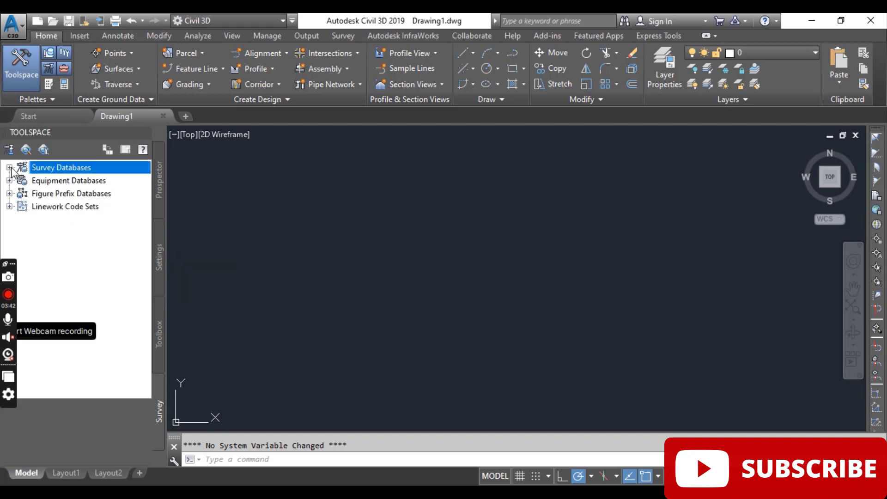
right_click(53, 169)
click(88, 196)
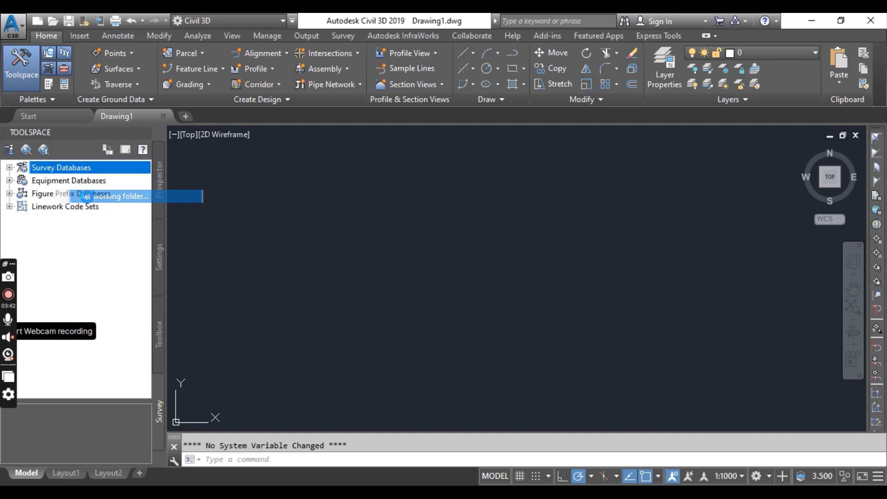
scroll(422, 263, down, 3)
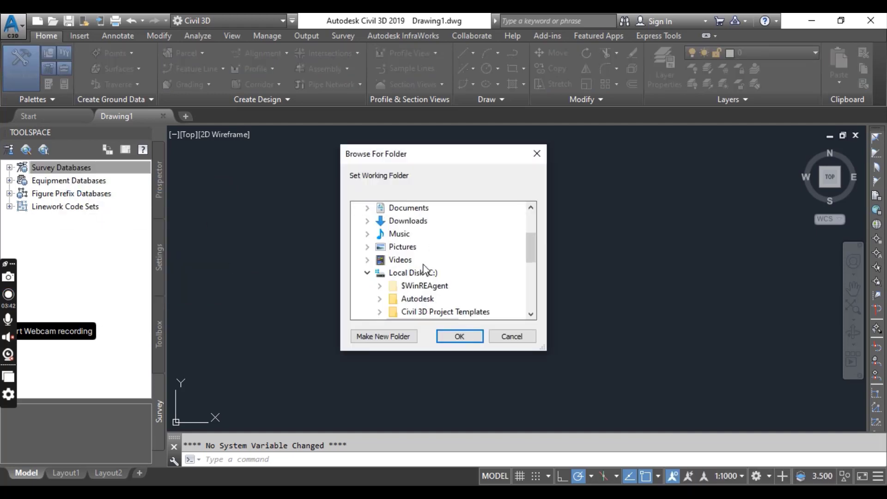
click(423, 246)
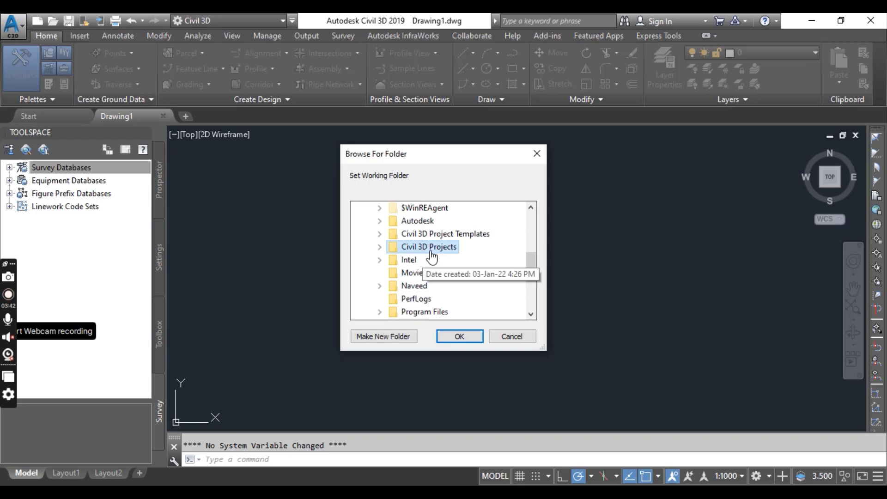
click(459, 339)
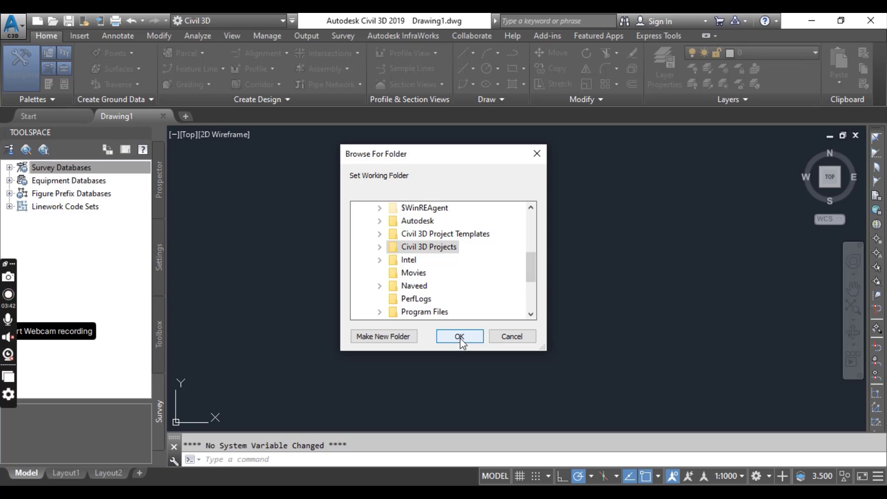
click(459, 337)
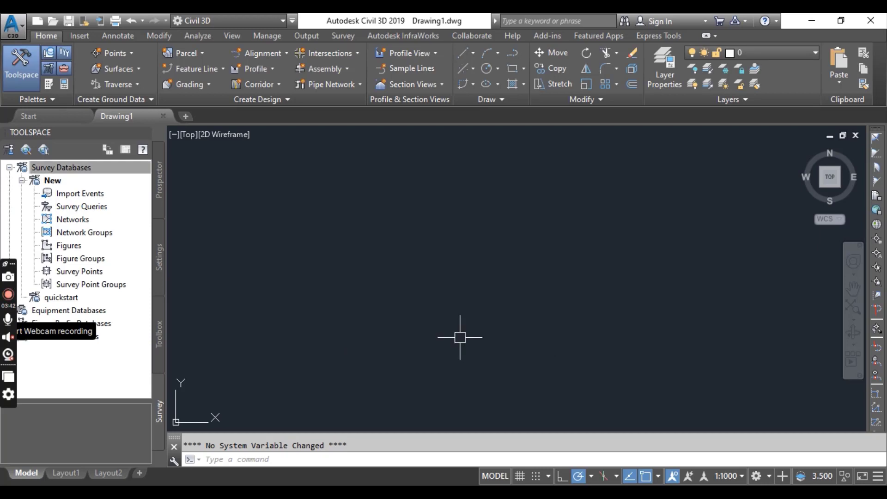
Examine all the New survey database's settings, from units and precision through measurement corrections to error tolerance and change reporting.
click(22, 180)
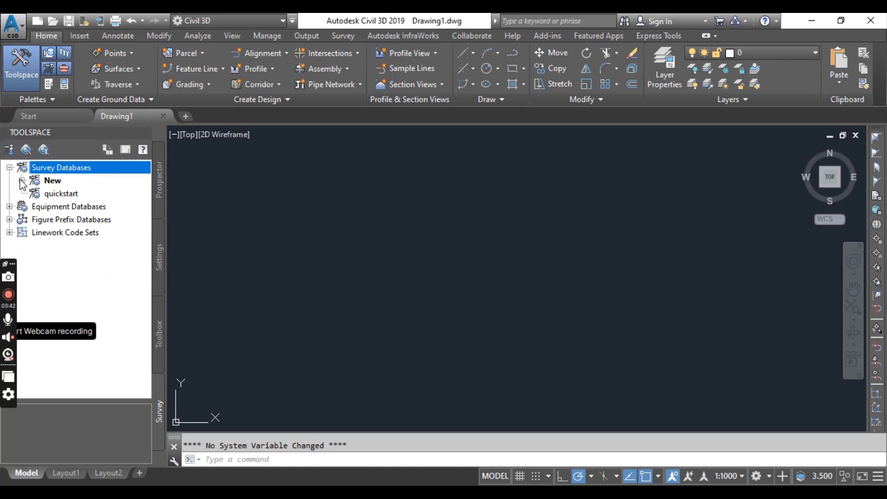
right_click(52, 183)
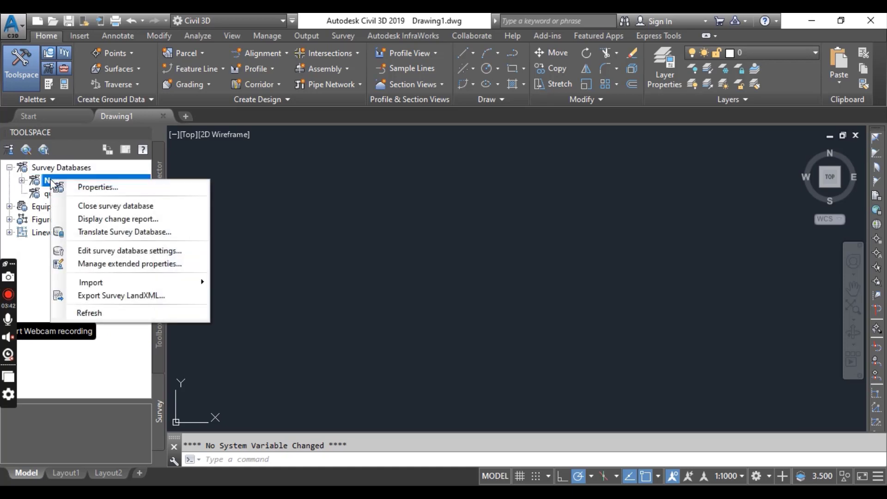
click(113, 259)
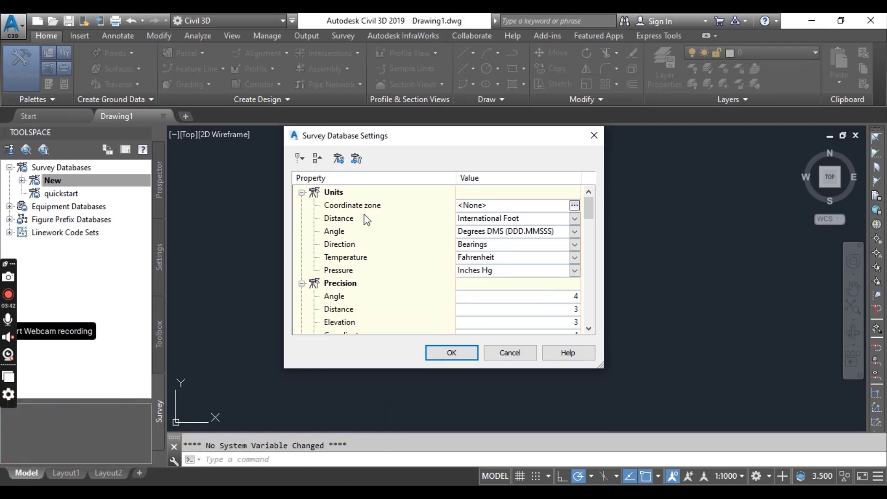
scroll(382, 289, down, 2)
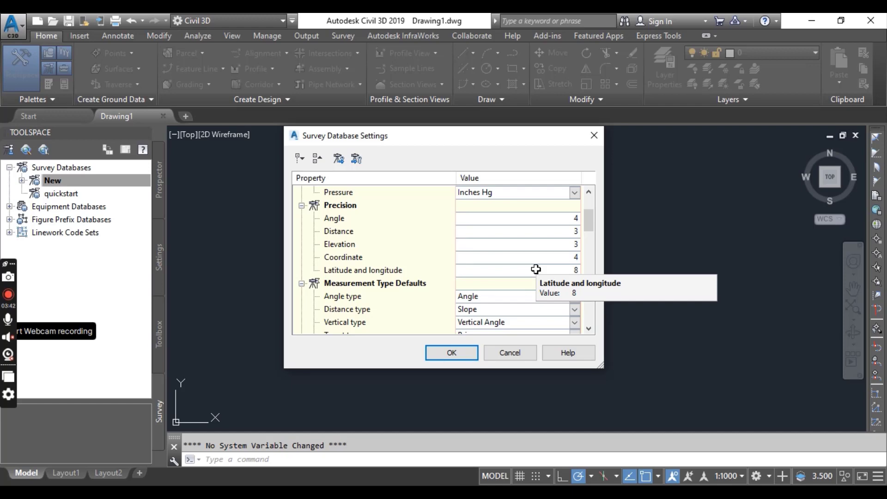
scroll(535, 269, down, 1)
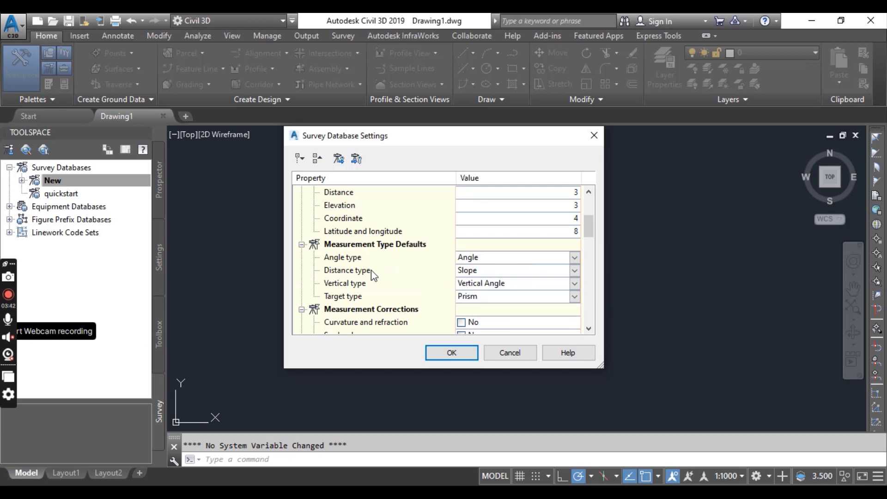
scroll(371, 270, down, 2)
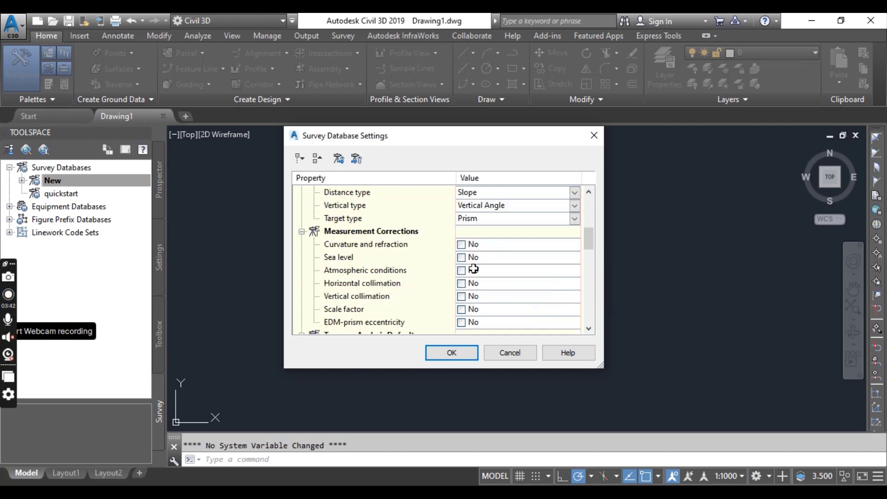
scroll(473, 268, down, 8)
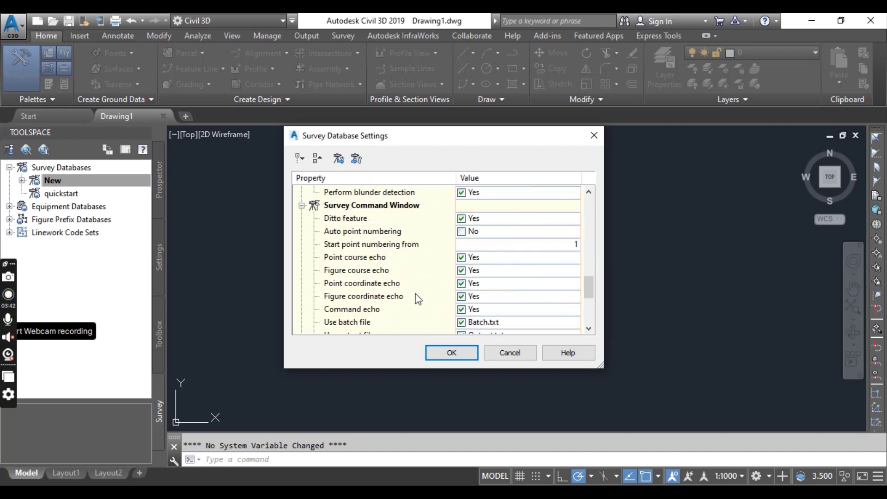
scroll(418, 299, down, 5)
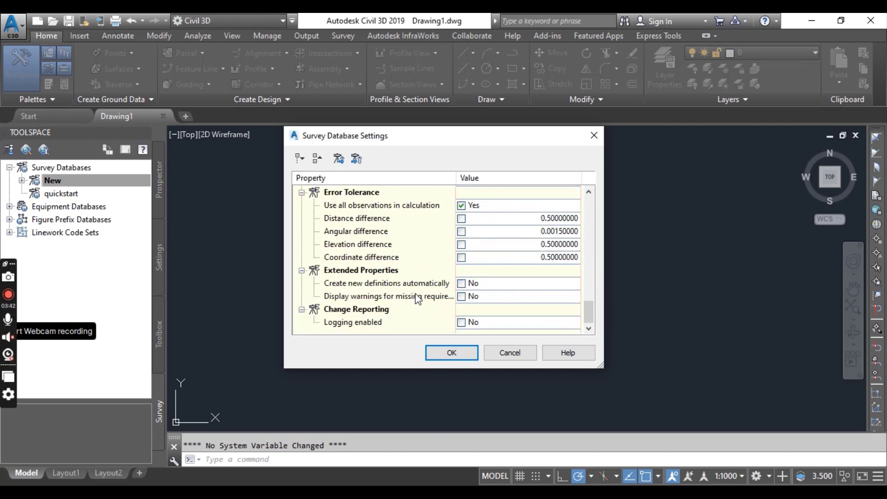
Start exporting the survey database settings and delete the existing Survey Database Settings.sdb_set from the Survey folder.
click(337, 159)
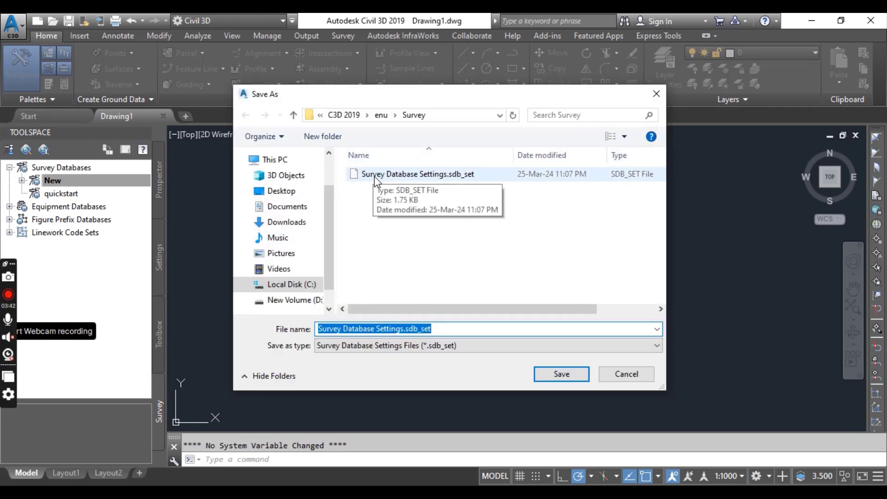
click(374, 179)
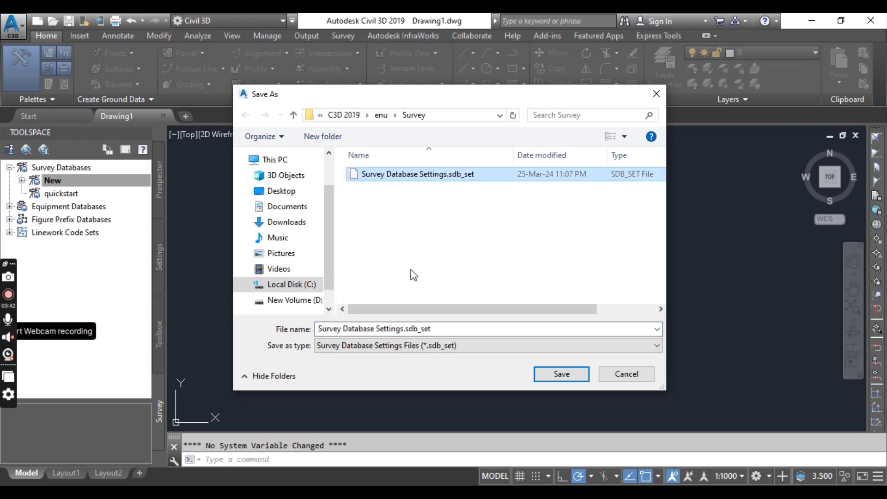
key(Delete)
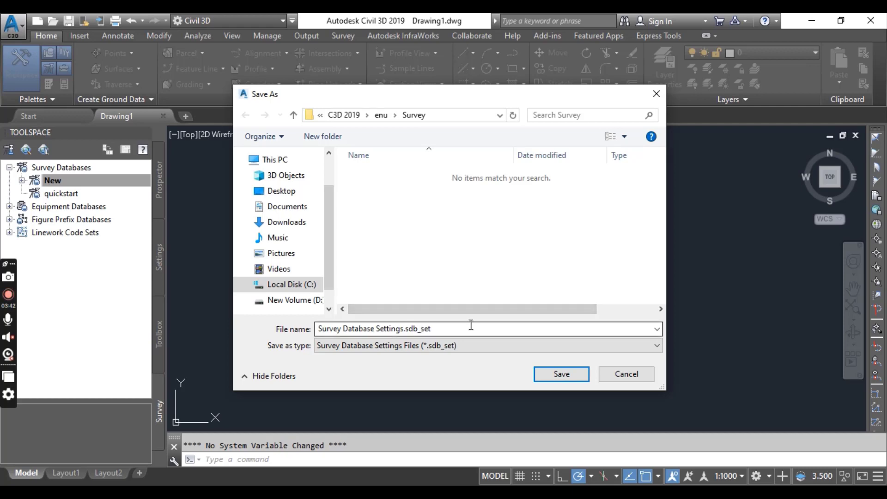
Export the settings as Survey Database Settings.sdb_set, replacing any file of that name, and accept the survey database settings.
drag(457, 329, 317, 328)
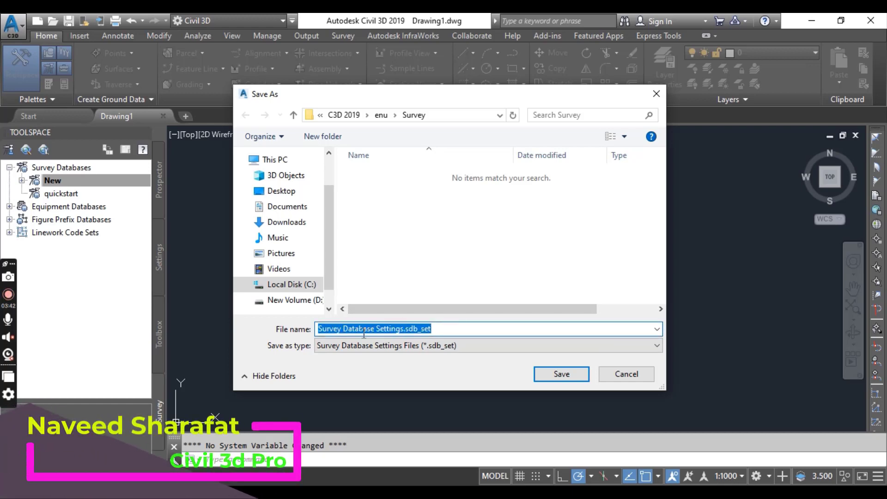
click(562, 374)
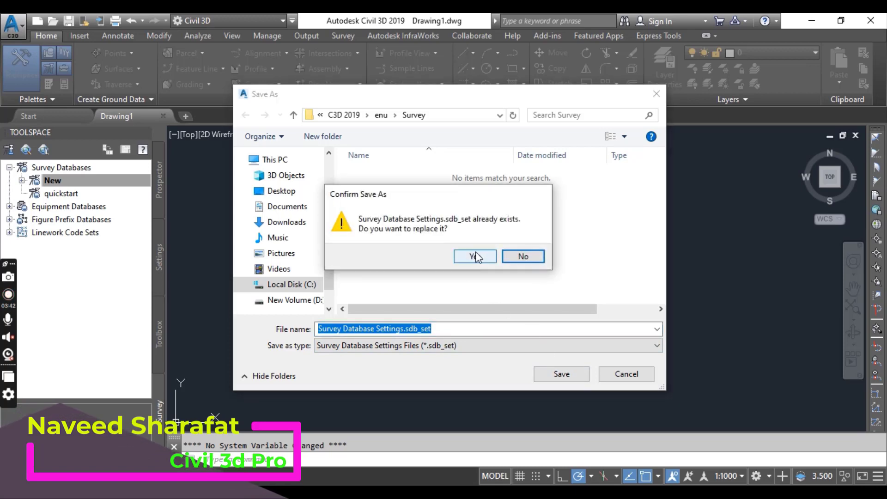
click(486, 259)
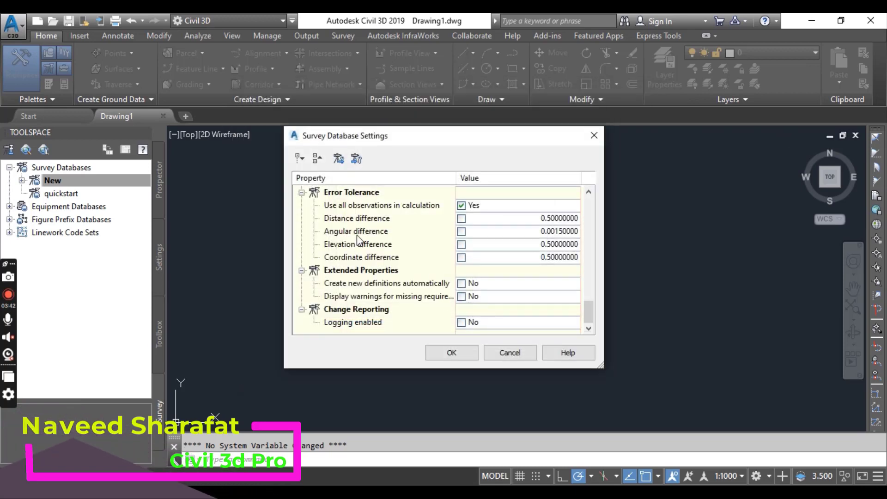
click(443, 352)
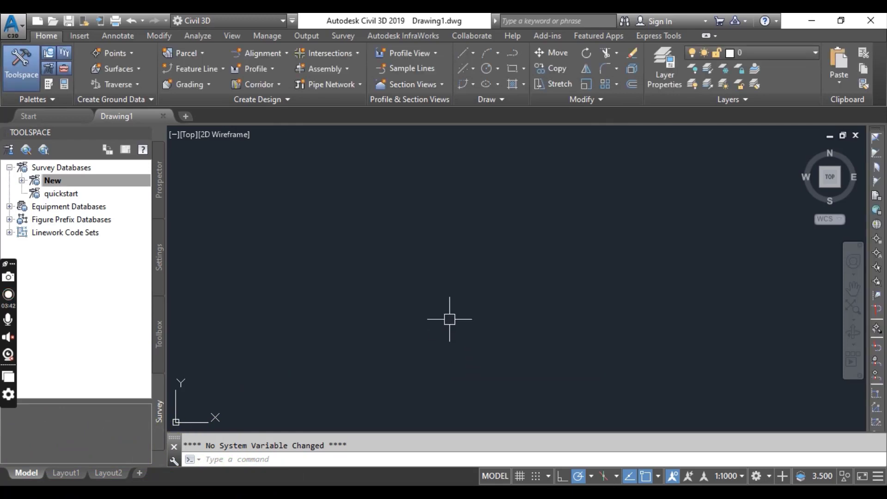
Glance through the New survey database's collections and close that database.
click(22, 181)
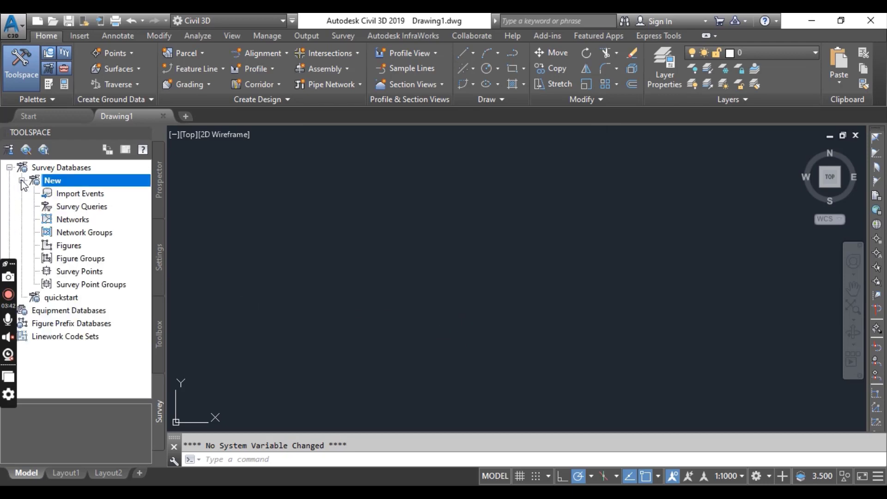
click(22, 180)
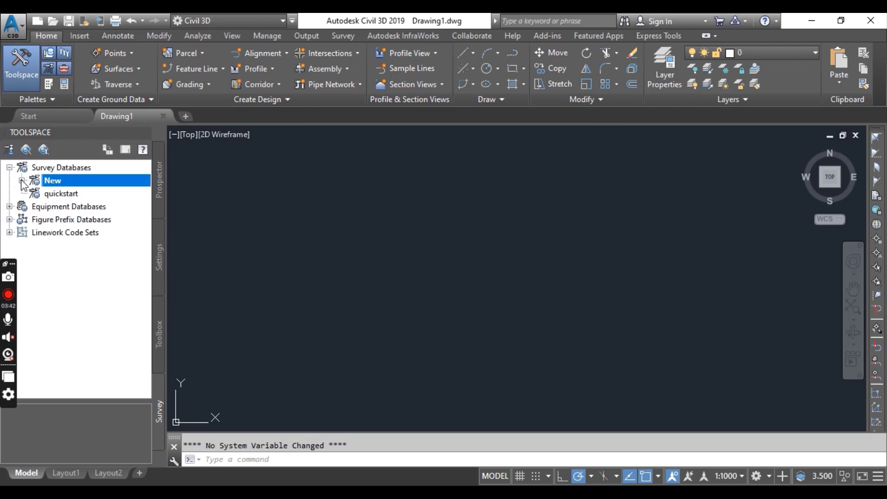
click(9, 167)
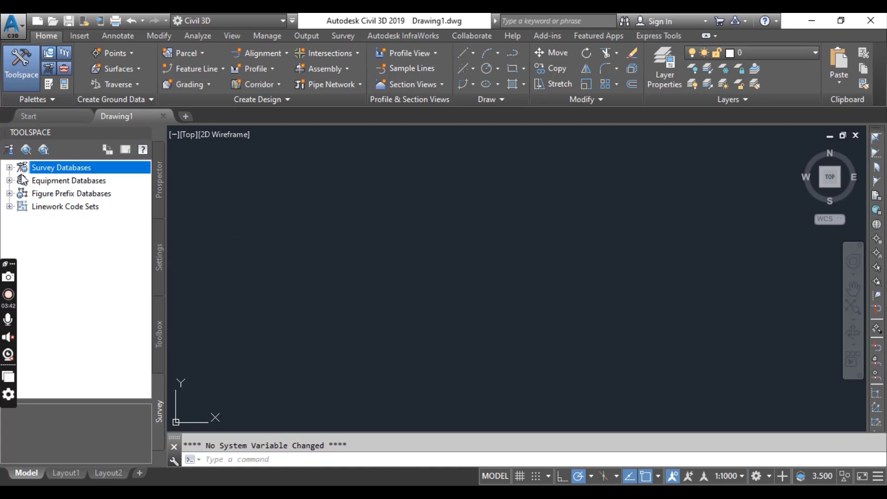
click(9, 168)
click(21, 180)
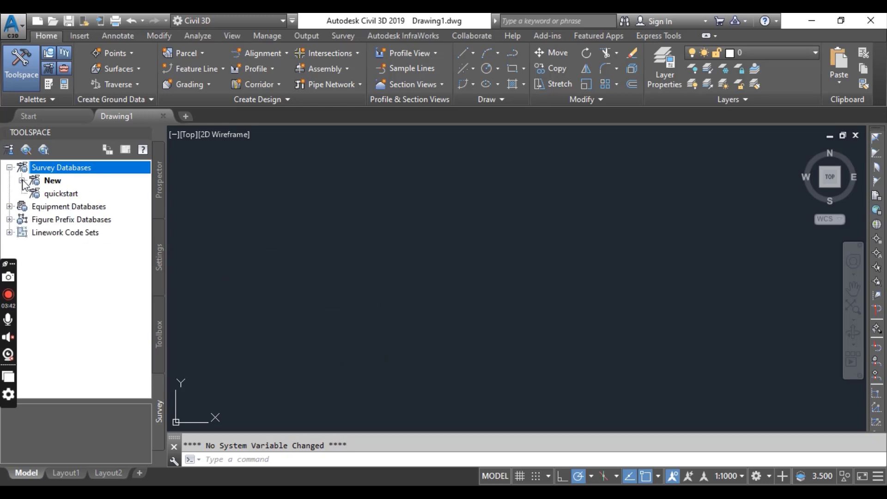
right_click(57, 184)
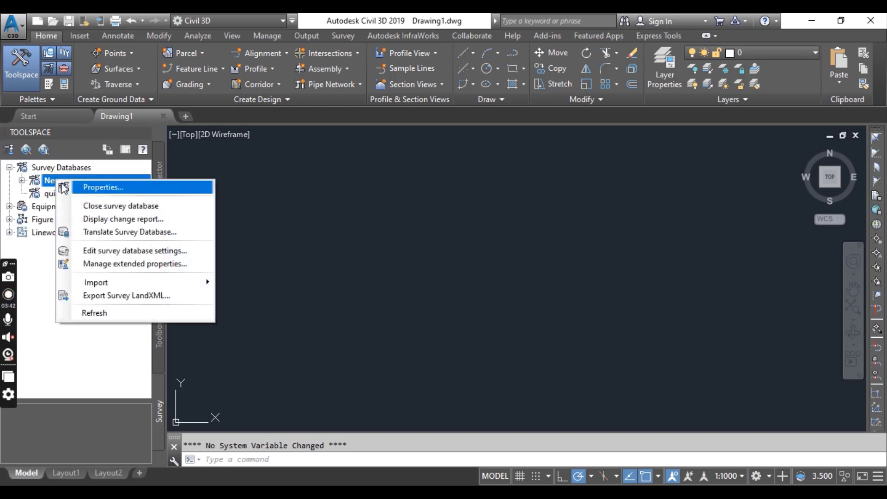
click(121, 206)
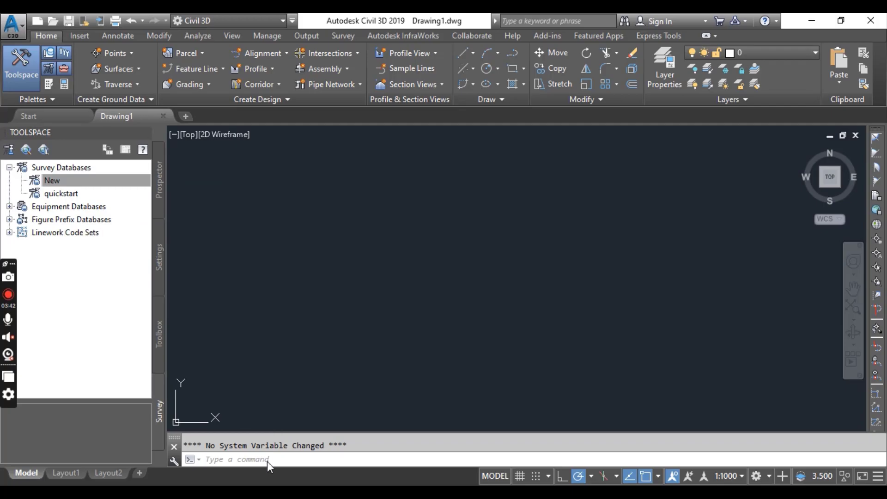
click(269, 492)
click(27, 341)
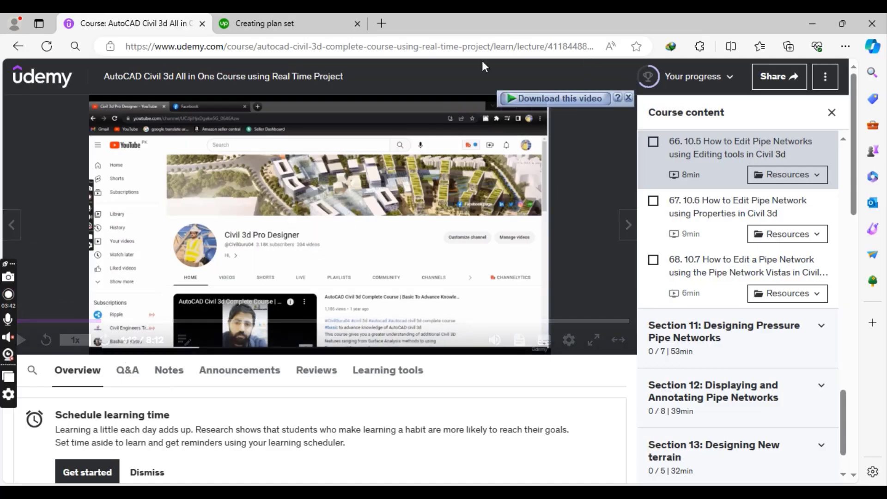
click(202, 24)
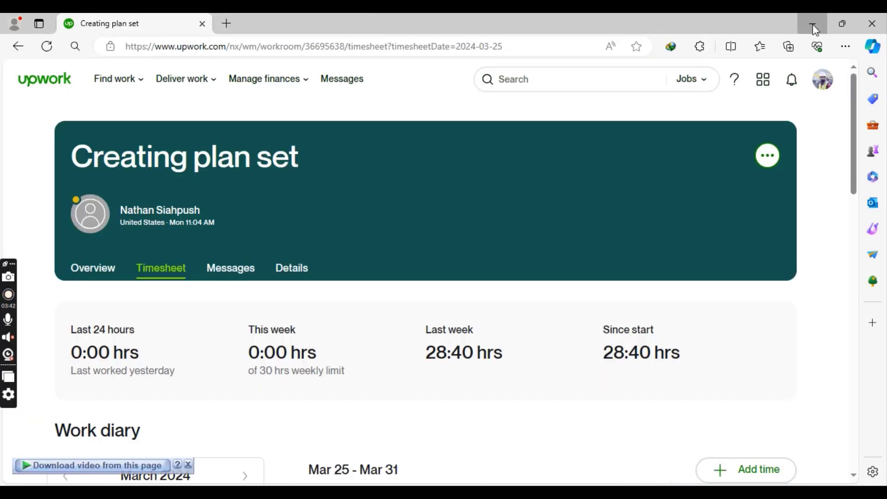
click(813, 24)
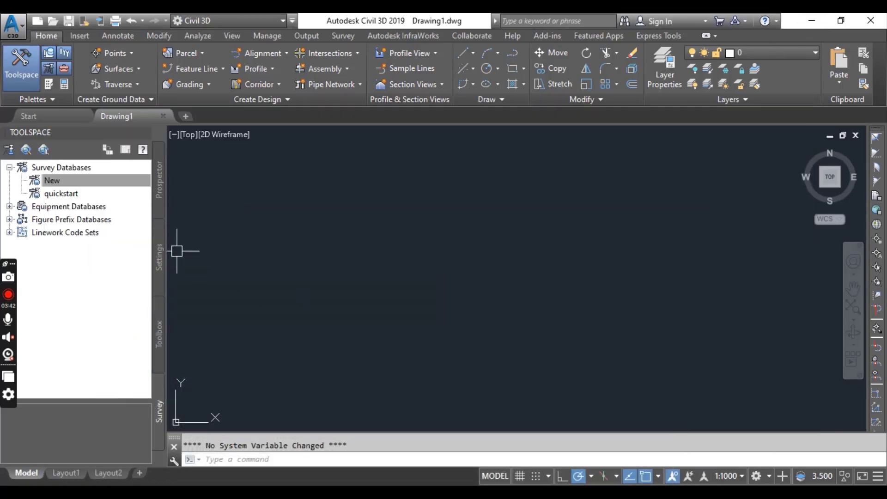
Check which commands are available for the closed New survey database.
right_click(55, 181)
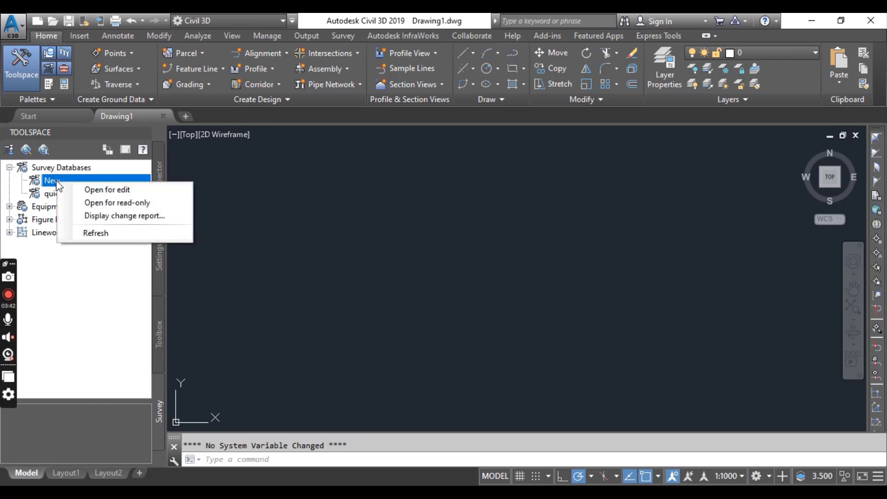
click(49, 182)
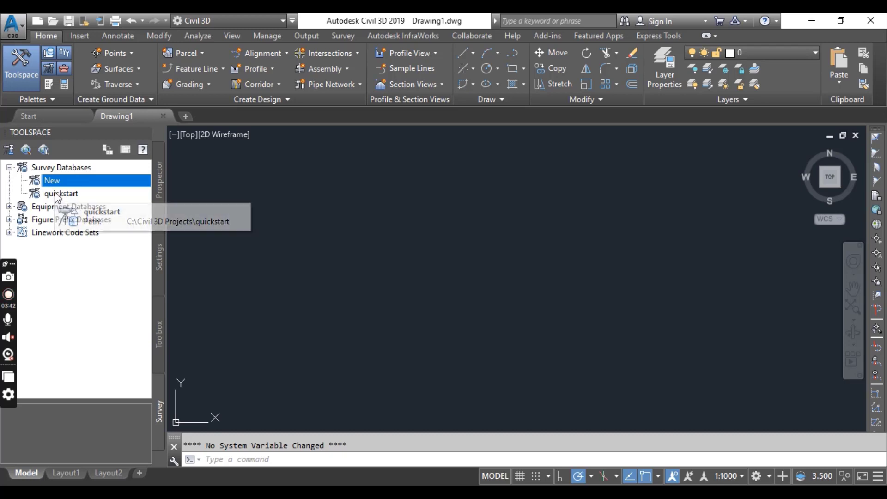
click(57, 194)
click(55, 184)
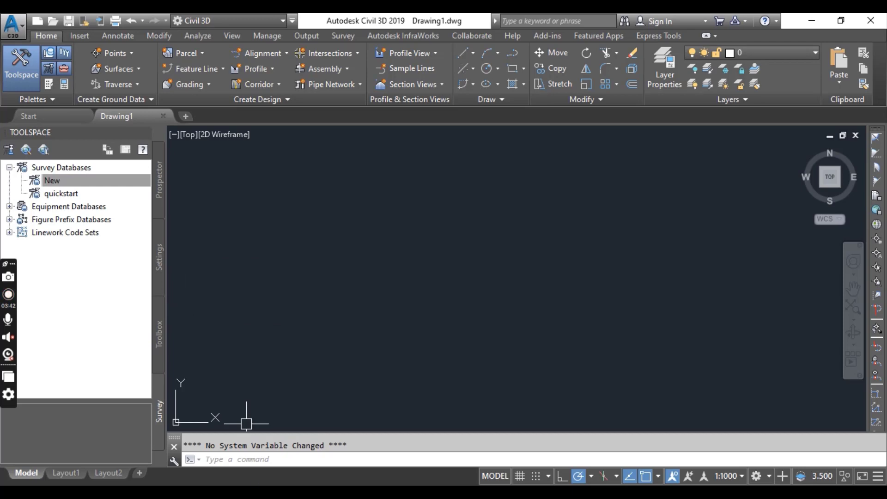
Switch to File Explorer and examine the New and quickstart folders inside Civil 3D Projects on the C: drive.
key(super+e)
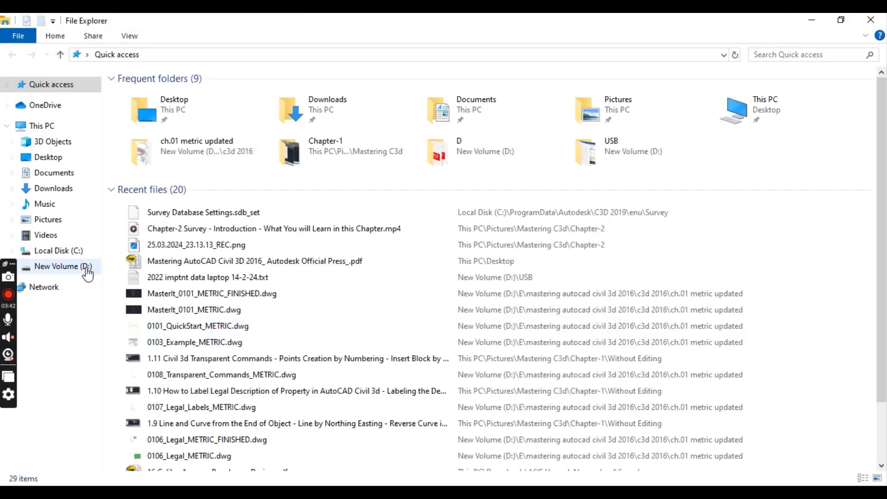
click(74, 252)
double_click(179, 135)
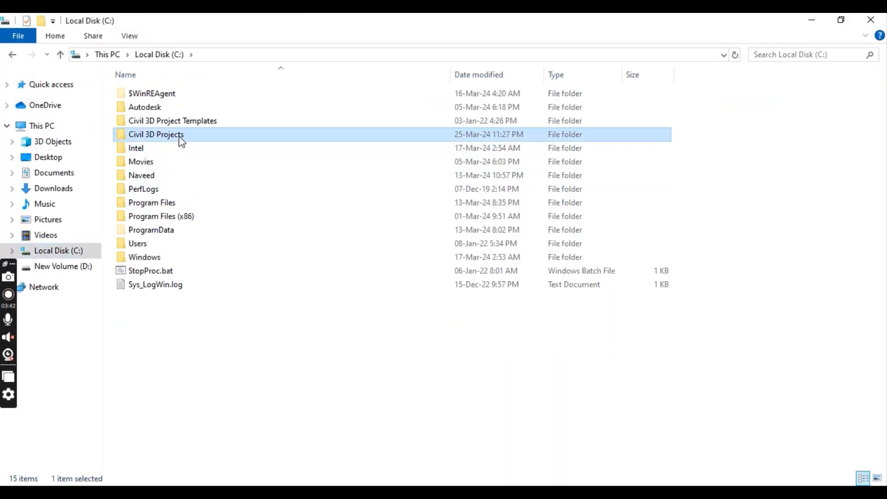
double_click(160, 94)
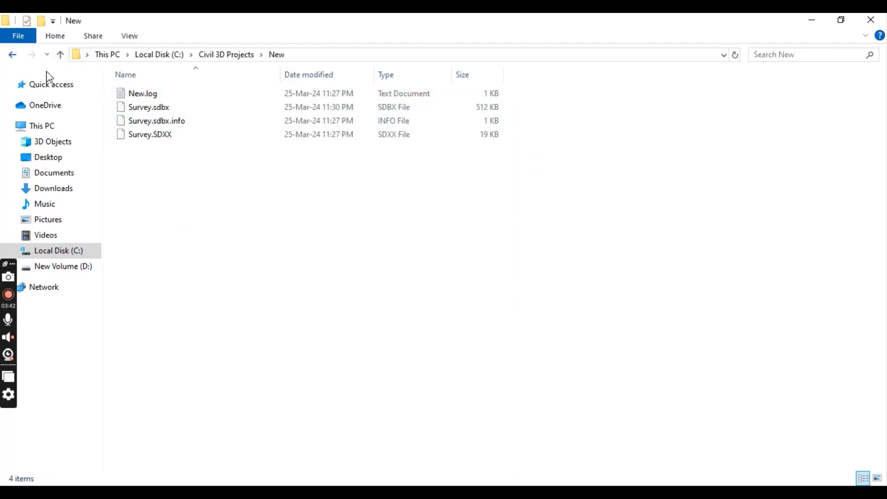
key(alt+Left)
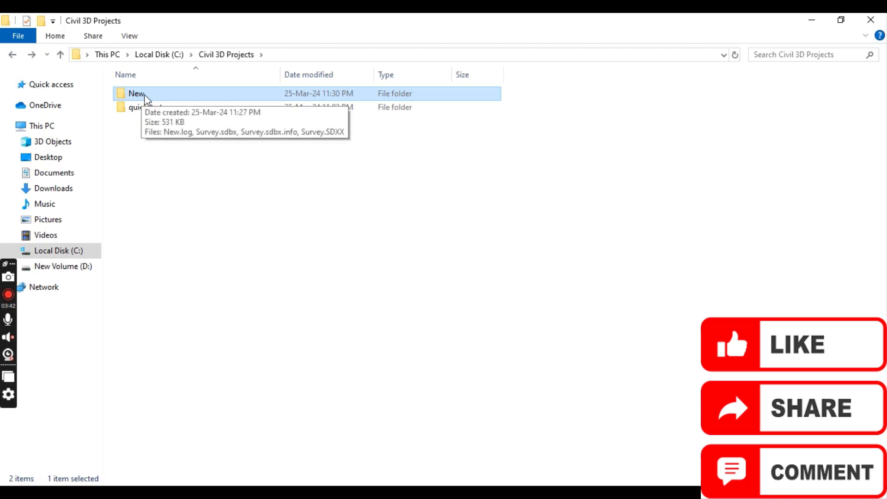
click(153, 92)
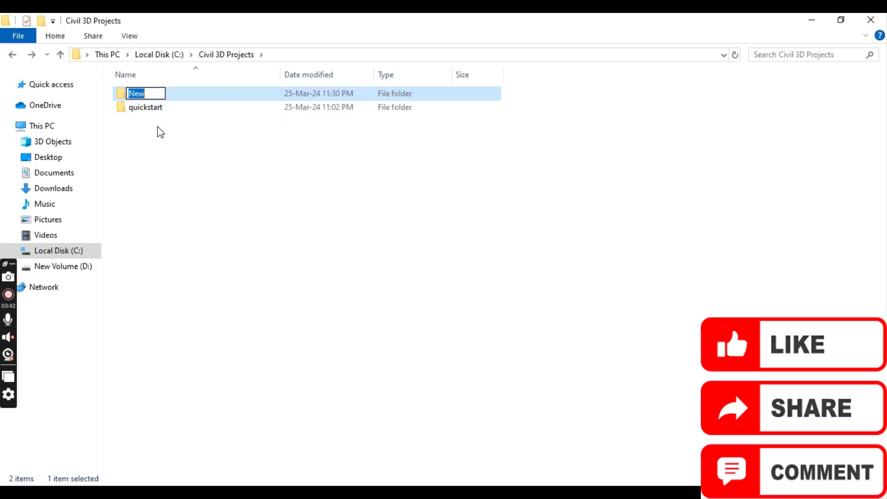
click(159, 131)
double_click(151, 93)
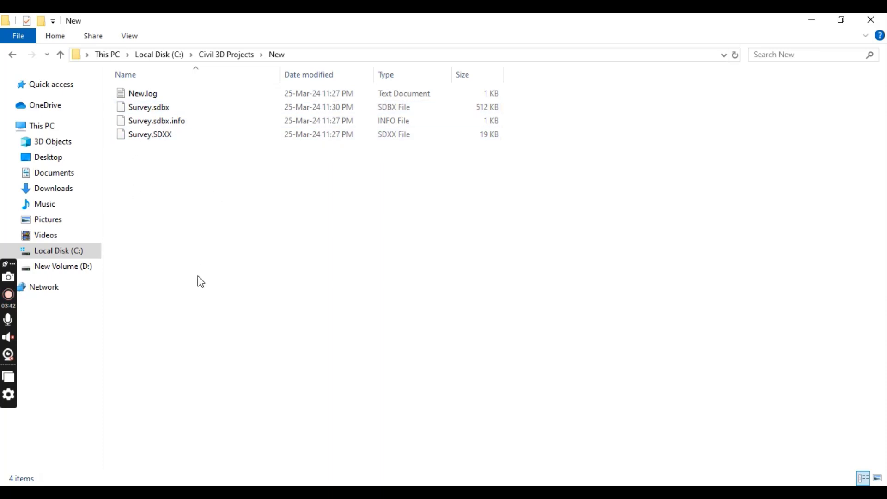
click(14, 55)
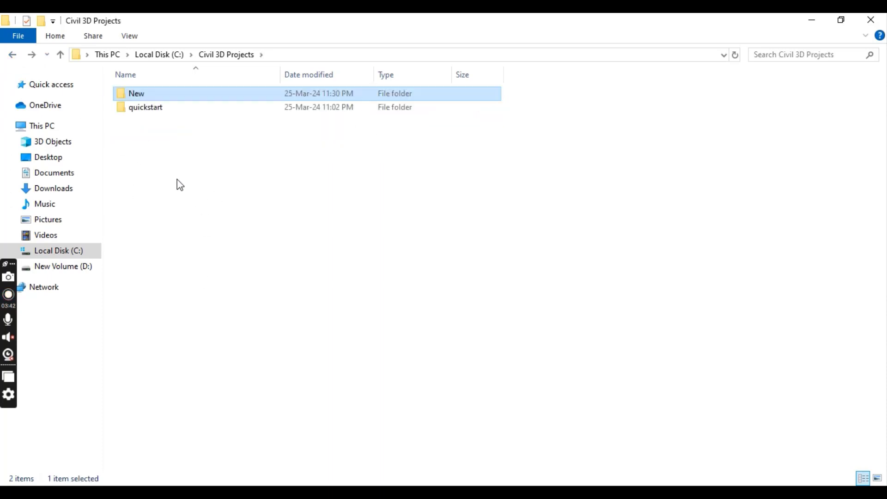
double_click(151, 107)
click(13, 55)
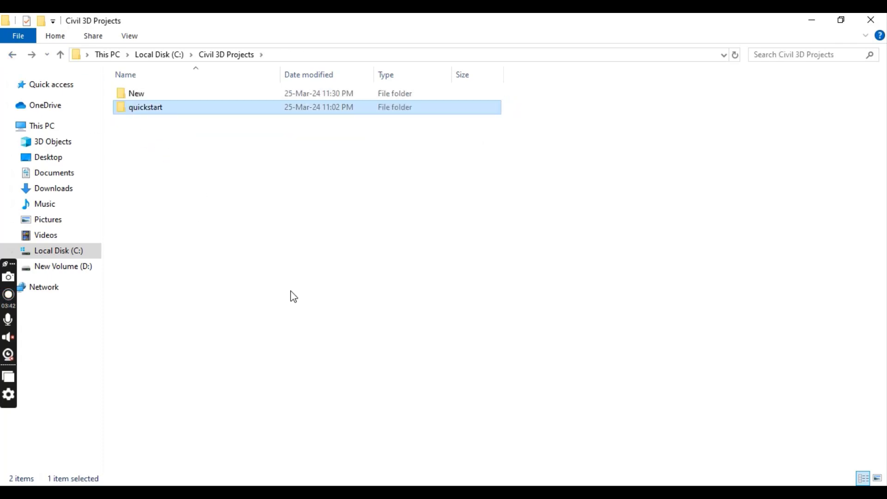
Delete the New and quickstart survey database folders from the Civil 3D Projects folder in File Explorer.
click(365, 494)
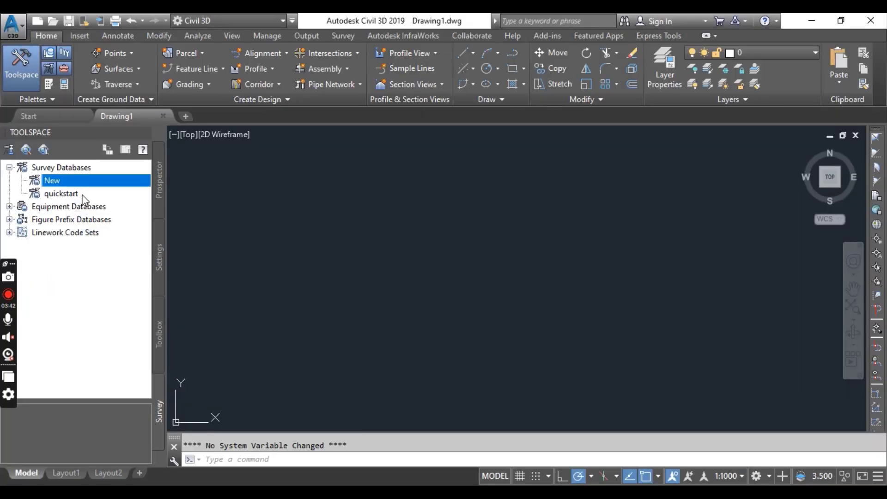
key(alt+Tab)
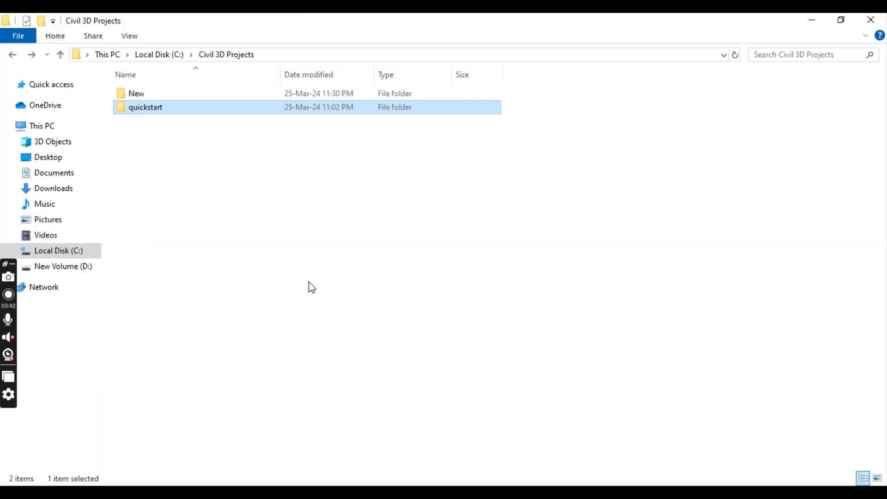
click(159, 96)
shift+click(161, 109)
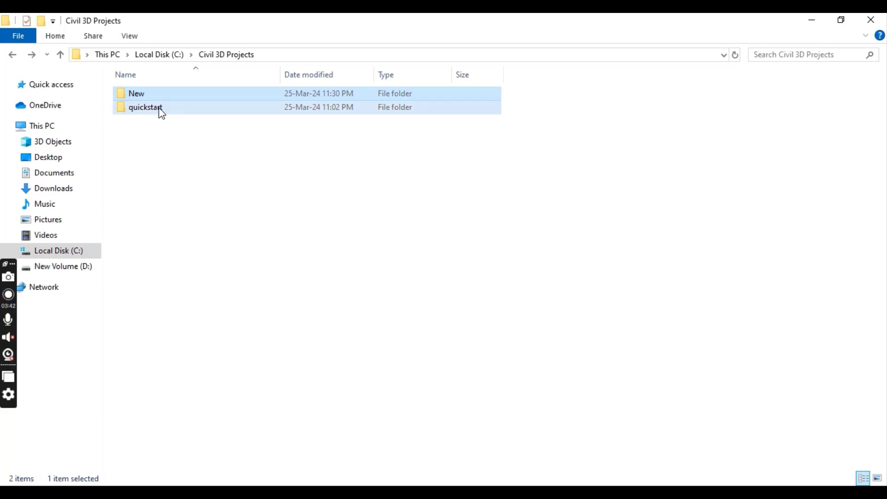
key(Delete)
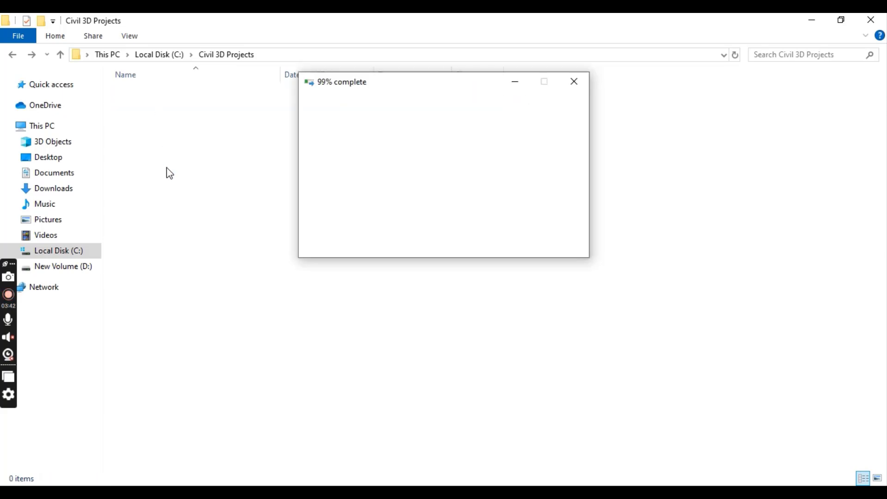
Examine the Autodesk folder under Program Files on the C: drive, including its Civil 3D 2019 subfolder.
click(11, 55)
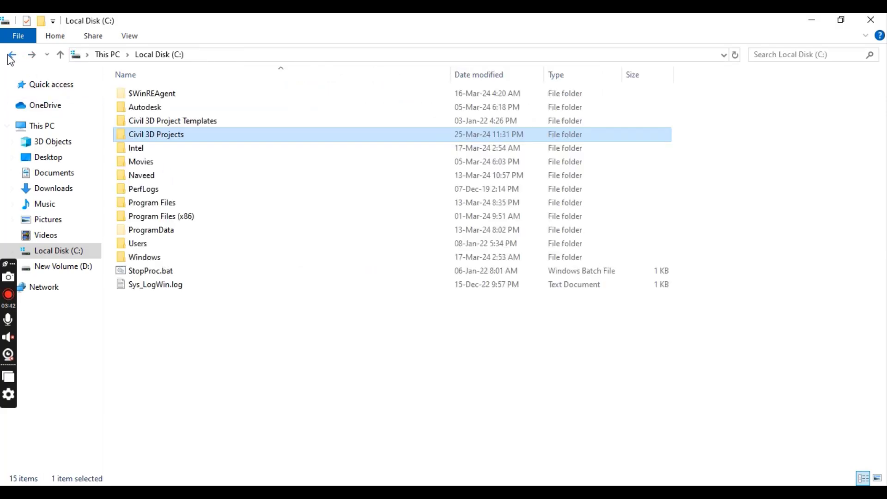
double_click(163, 203)
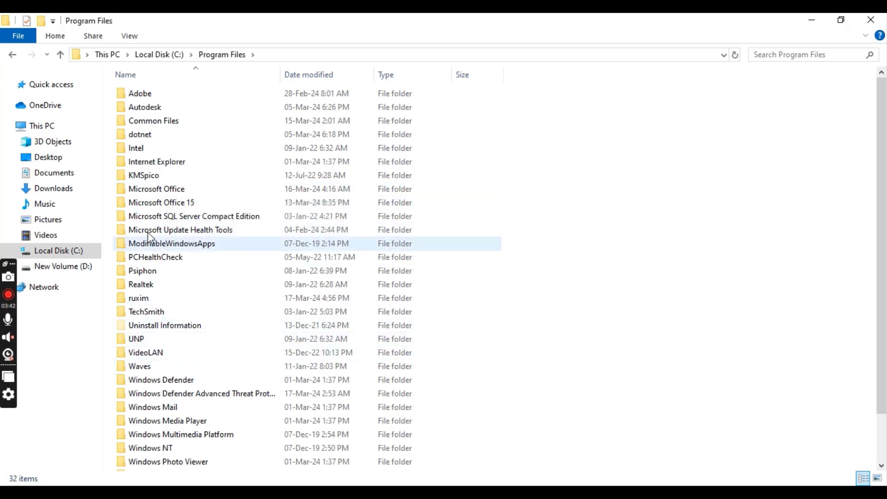
double_click(154, 112)
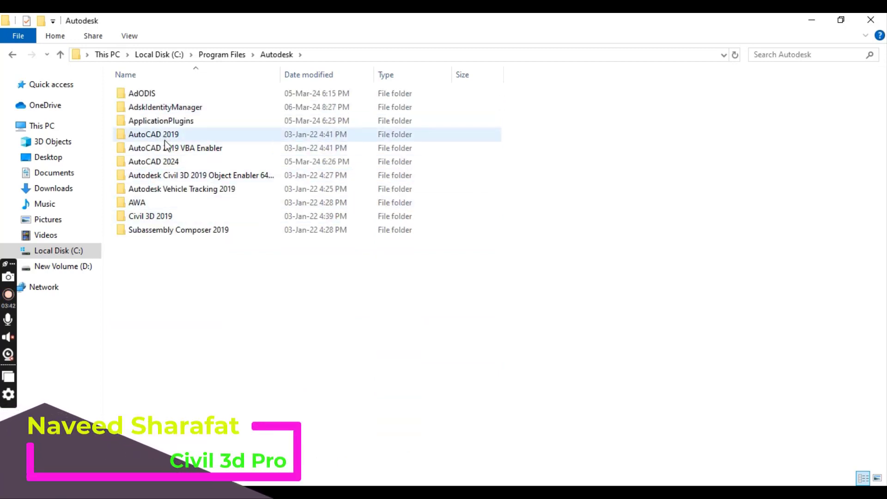
click(161, 217)
double_click(162, 218)
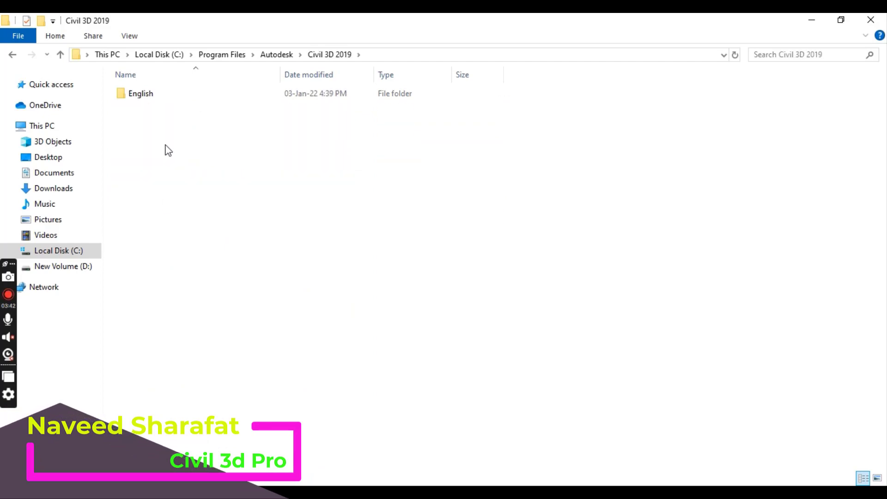
click(13, 55)
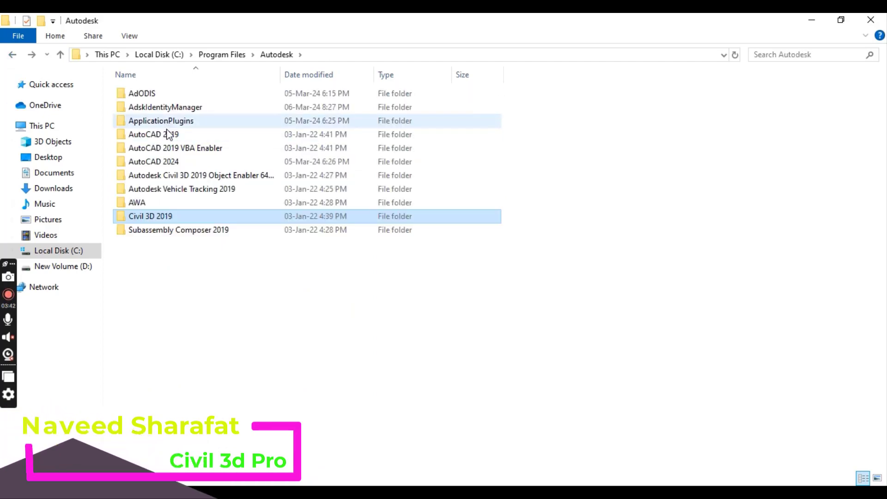
Look through the AutoCAD 2019 installation folder and its en-US subfolder, and return to Civil 3D.
double_click(170, 134)
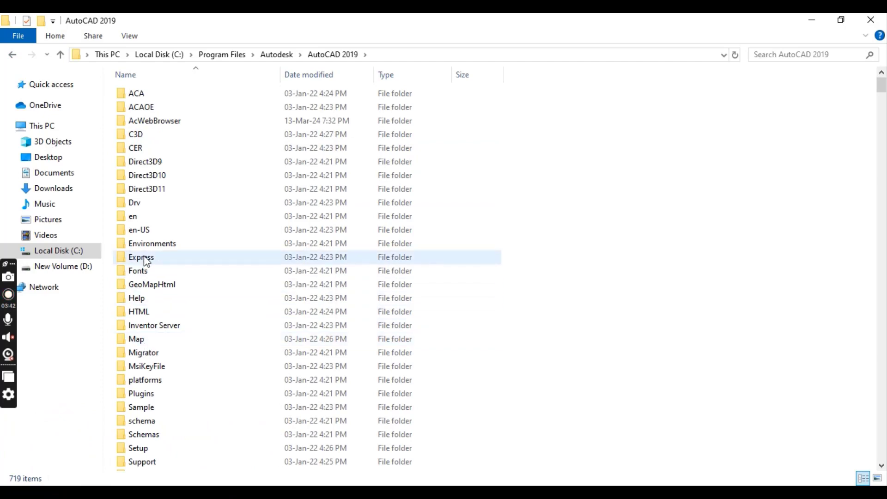
double_click(141, 229)
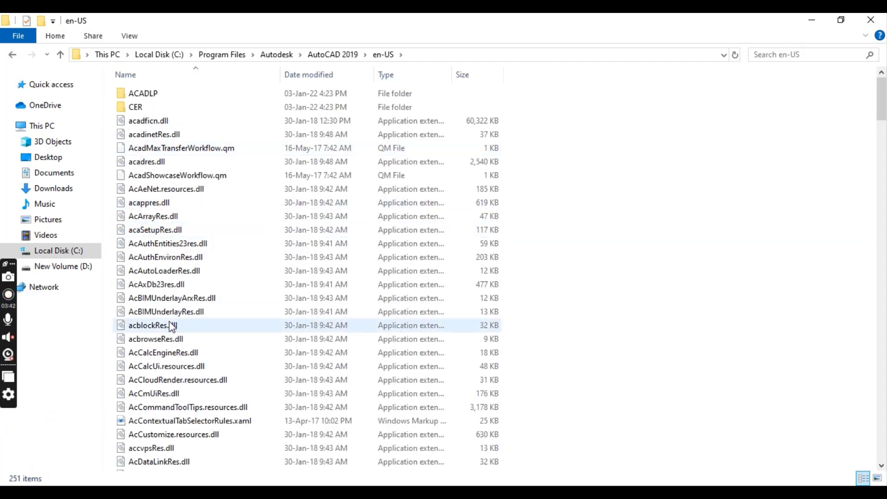
scroll(170, 323, down, 9)
scroll(169, 319, down, 11)
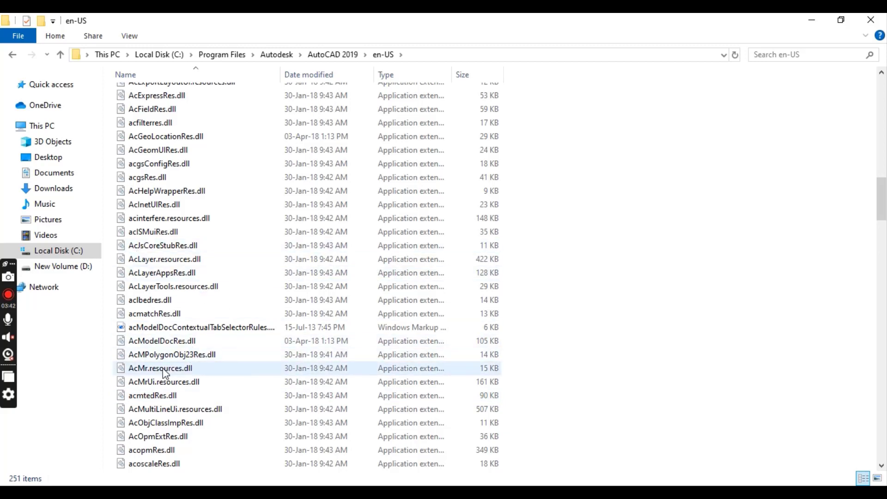
click(12, 56)
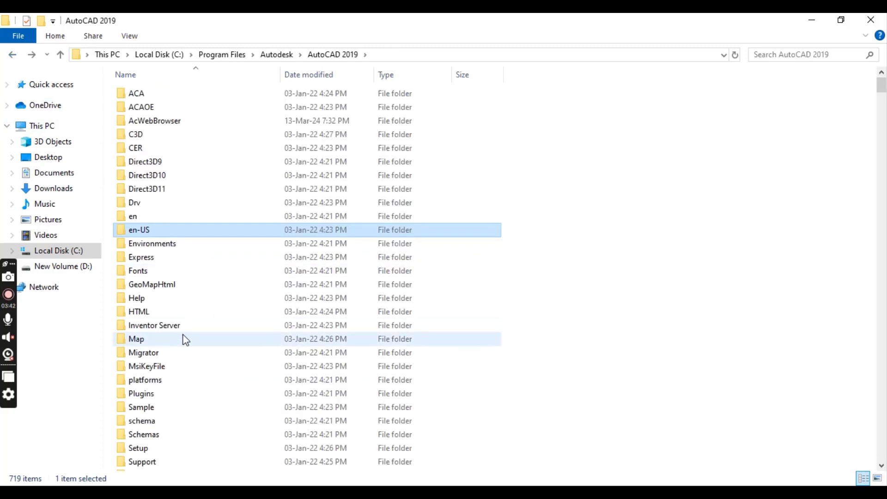
scroll(176, 314, down, 2)
scroll(162, 288, down, 1)
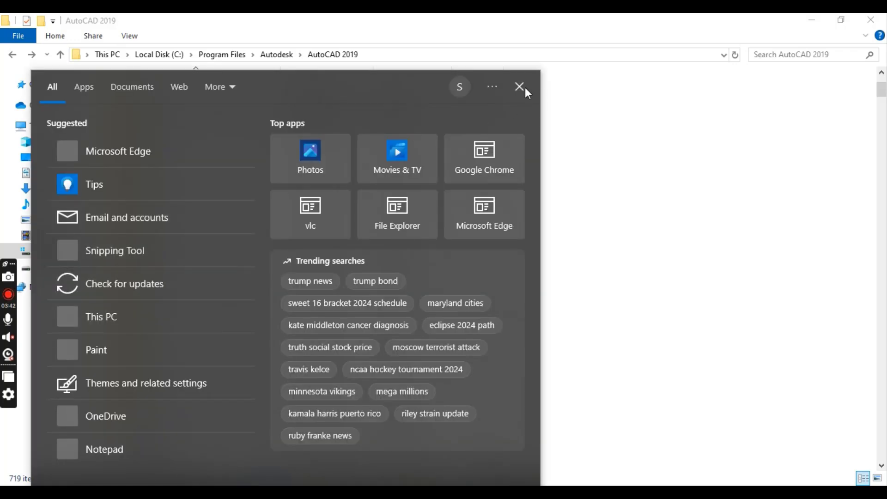
click(520, 87)
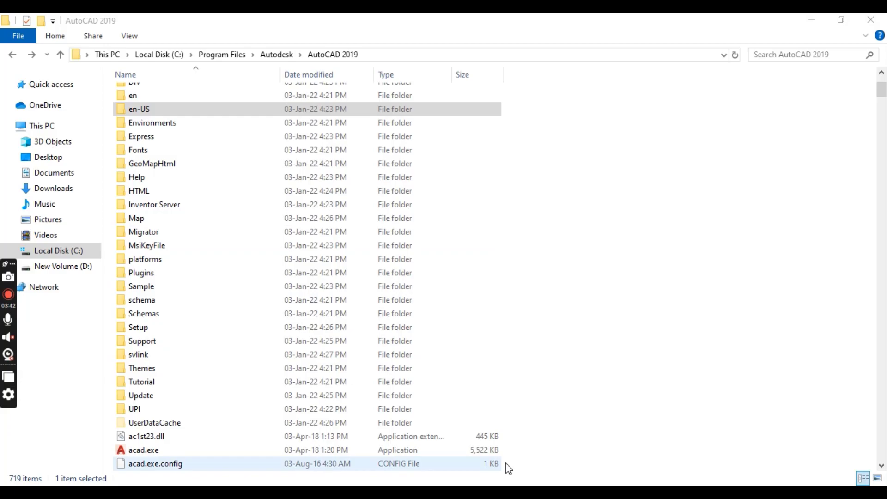
click(812, 20)
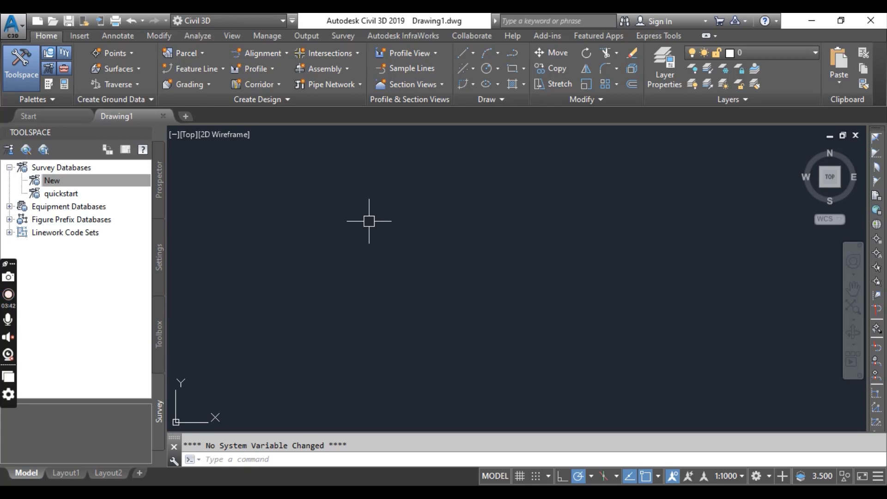
click(9, 207)
click(9, 206)
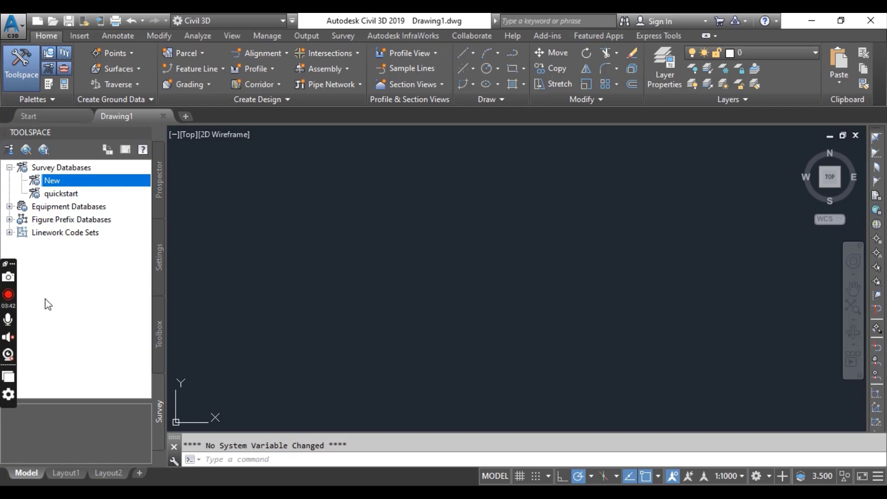